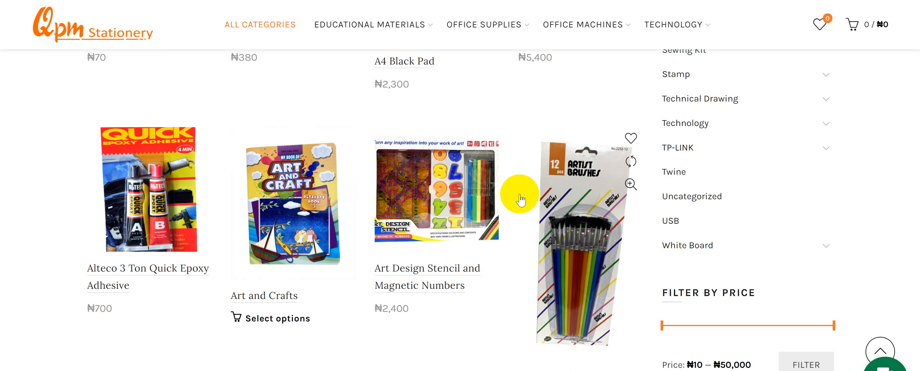
pyautogui.scroll(-2, 520, 202)
pyautogui.scroll(-2, 518, 193)
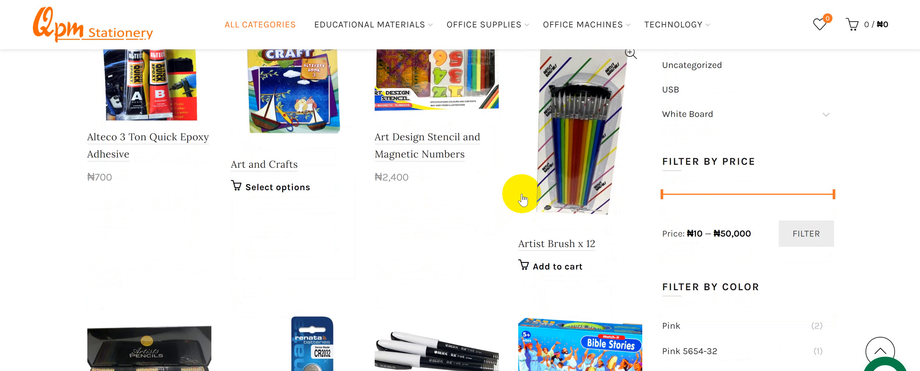
pyautogui.scroll(2, 521, 192)
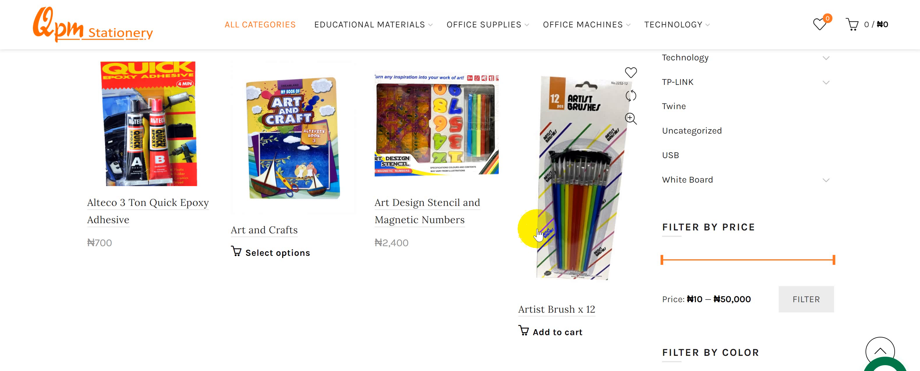
pyautogui.click(578, 206)
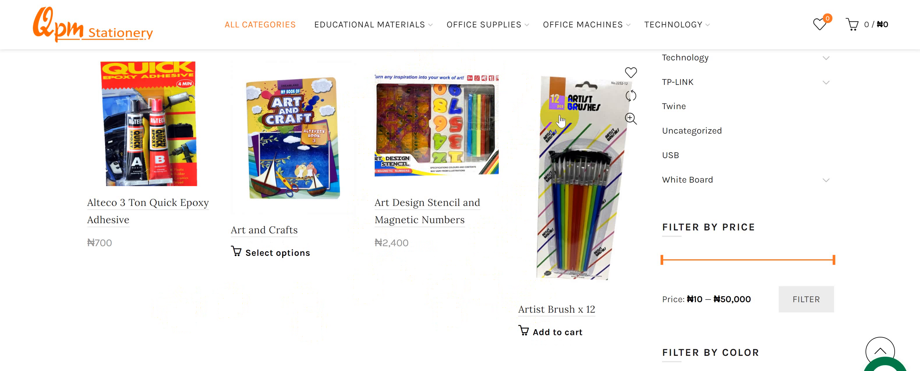
pyautogui.click(573, 190)
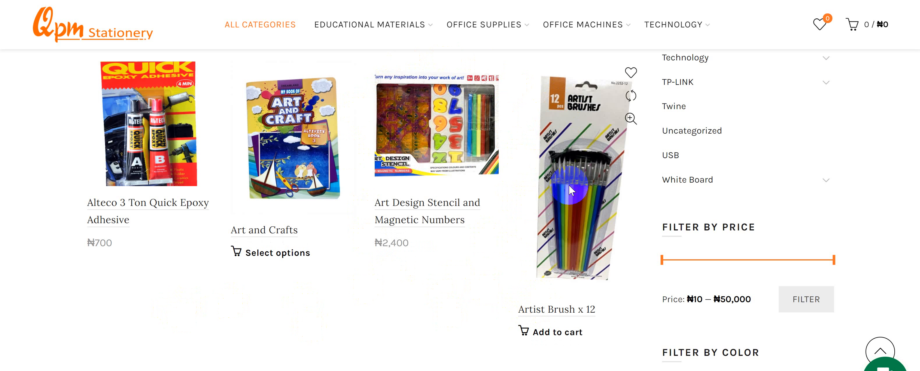
pyautogui.click(119, 171)
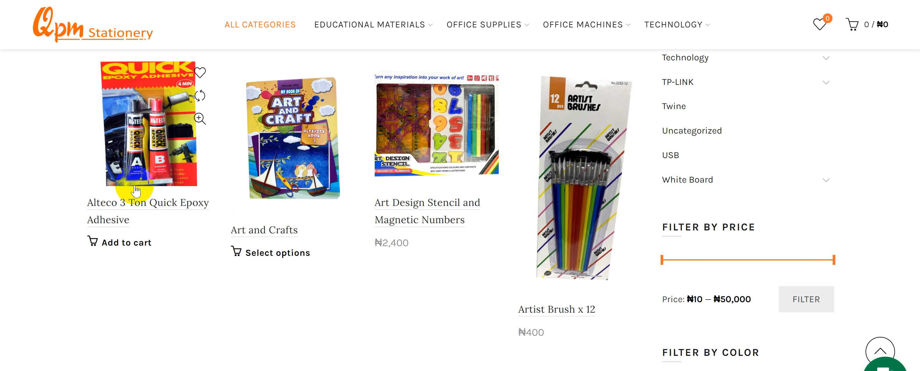
# Step: Save the Artist Brush x 12 product image into a new Desktop folder named QPM Images
pyautogui.rightClick(579, 163)
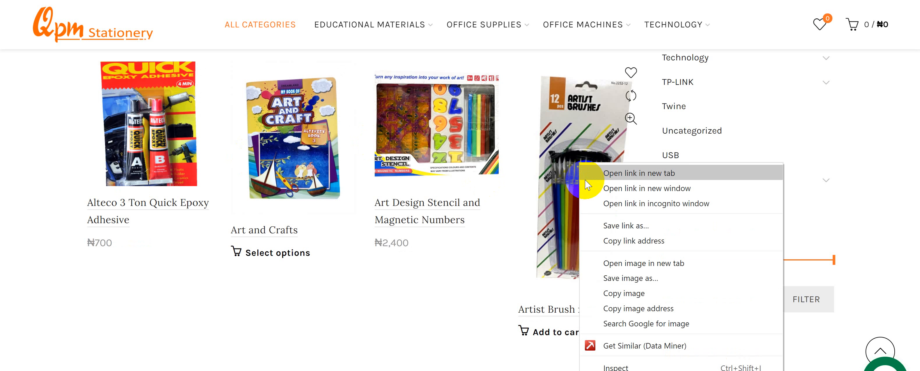
pyautogui.click(631, 278)
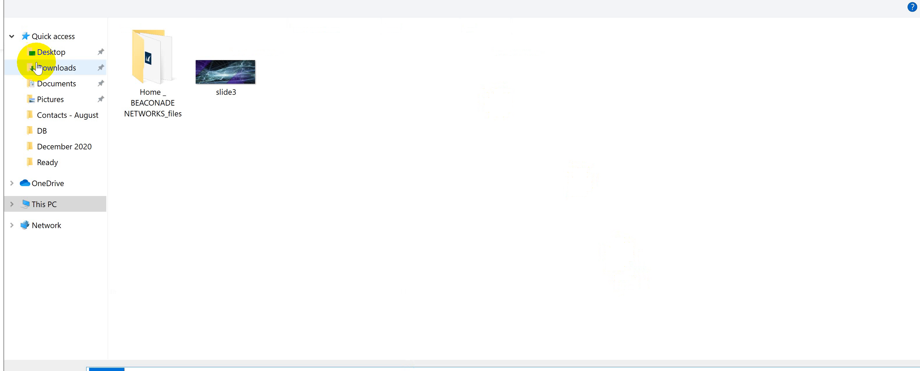
pyautogui.click(57, 53)
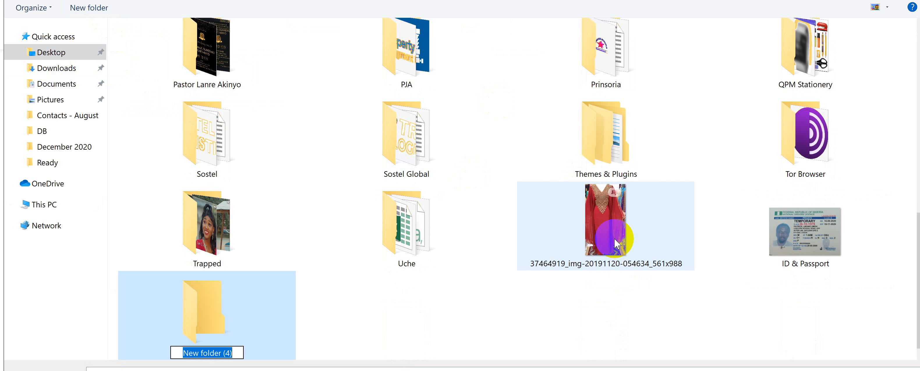
pyautogui.write('QPM Images')
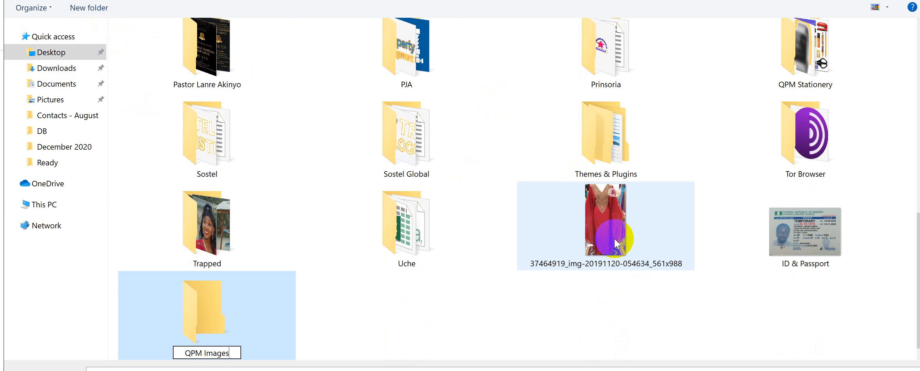
pyautogui.press('Return')
pyautogui.press('Return')
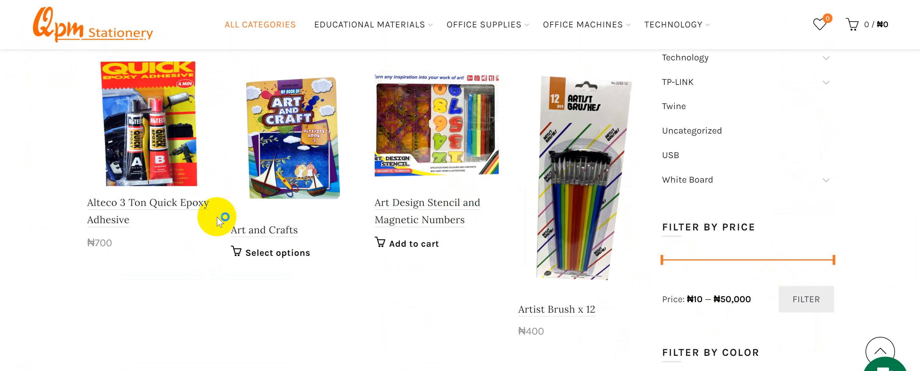
# Step: Save the Art and Crafts product image into the same QPM Images folder
pyautogui.scroll(3, 387, 215)
pyautogui.scroll(-5, 399, 222)
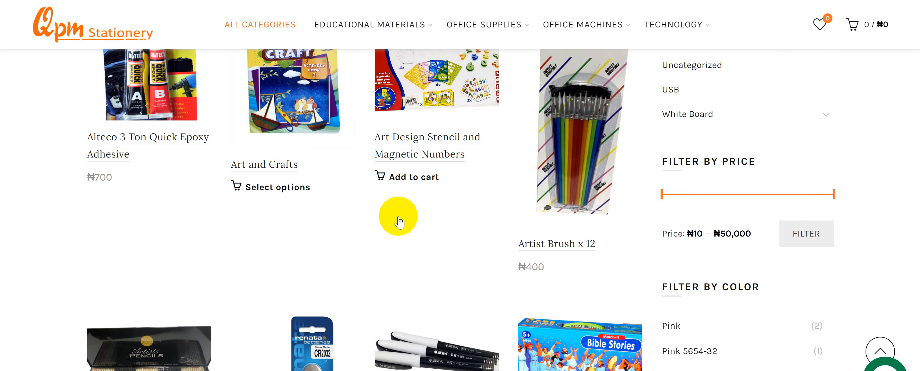
pyautogui.scroll(2, 399, 223)
pyautogui.rightClick(295, 141)
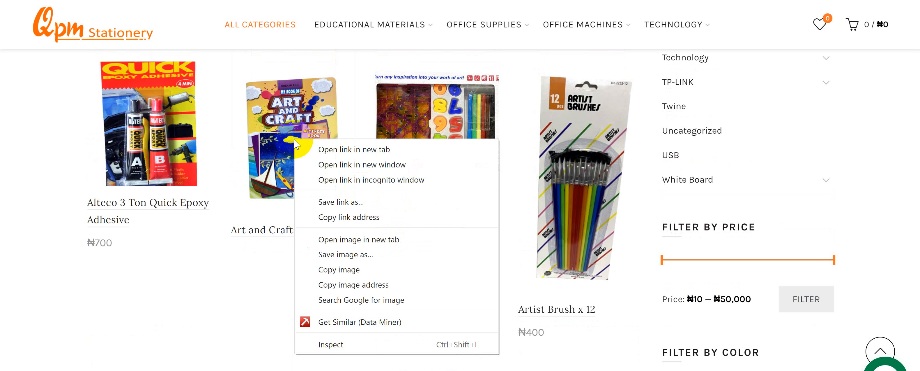
pyautogui.click(367, 253)
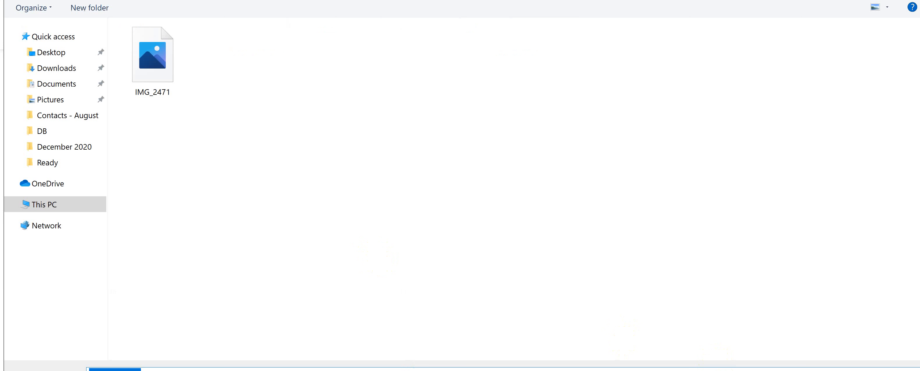
pyautogui.click(713, 370)
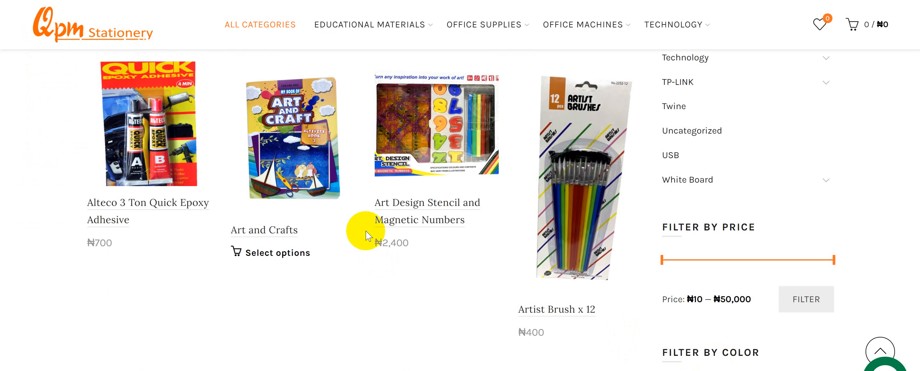
# Step: Find the A4 Black Pad among the products and save its image into the QPM Images folder
pyautogui.scroll(5, 368, 236)
pyautogui.scroll(9, 541, 203)
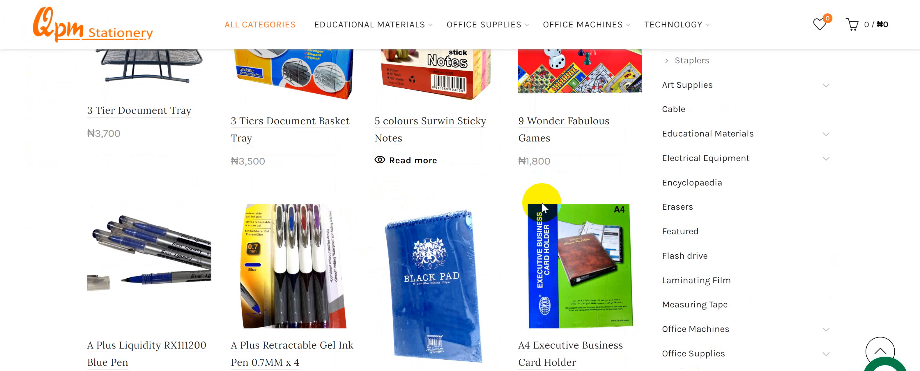
pyautogui.scroll(-6, 536, 215)
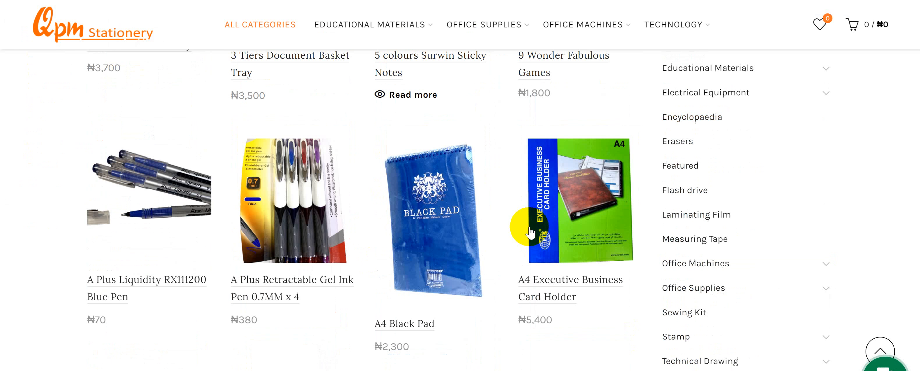
pyautogui.rightClick(437, 188)
pyautogui.click(510, 298)
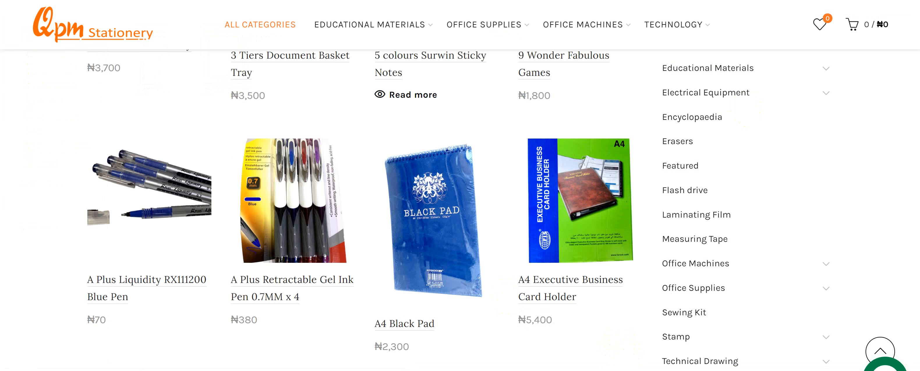
# Step: Switch to the desktop, open the QPM Images folder, and check the saved images and their dimensions
pyautogui.click(853, 0)
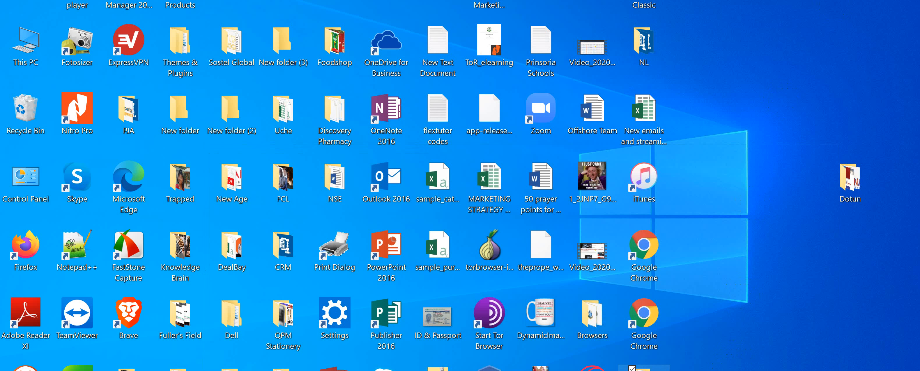
pyautogui.doubleClick(644, 370)
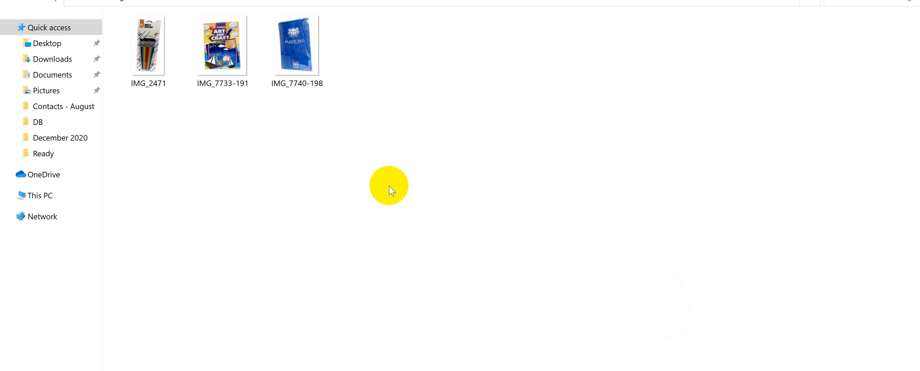
pyautogui.doubleClick(148, 50)
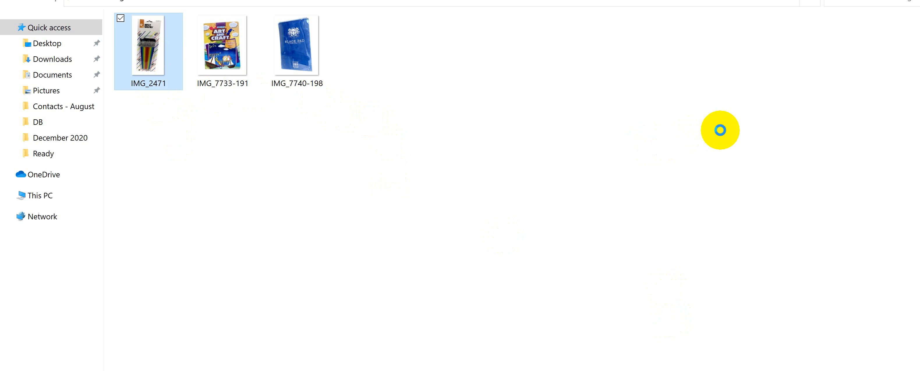
pyautogui.click(720, 130)
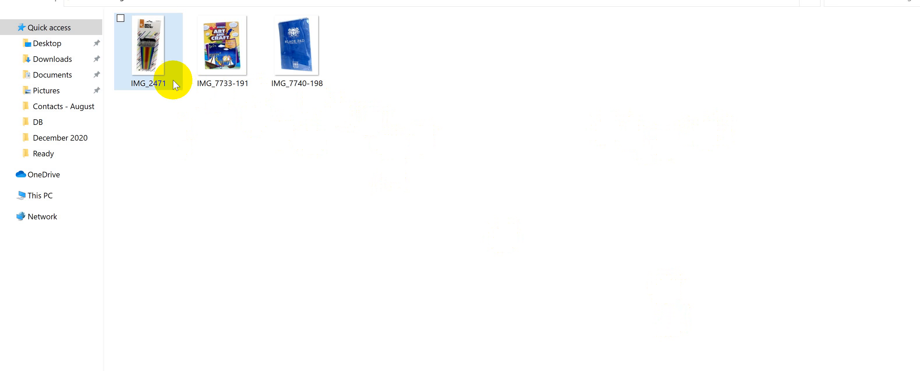
pyautogui.moveTo(158, 70)
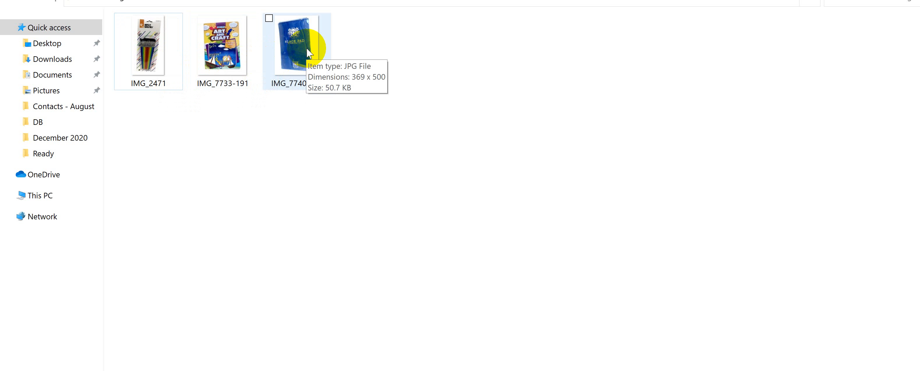
# Step: Open the artist brush image IMG_2471 in Paint and move the window so its title bar is fully visible
pyautogui.click(152, 47)
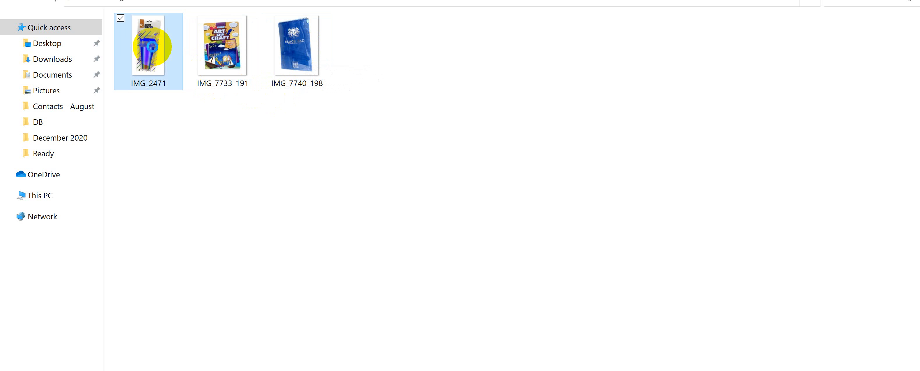
pyautogui.rightClick(152, 47)
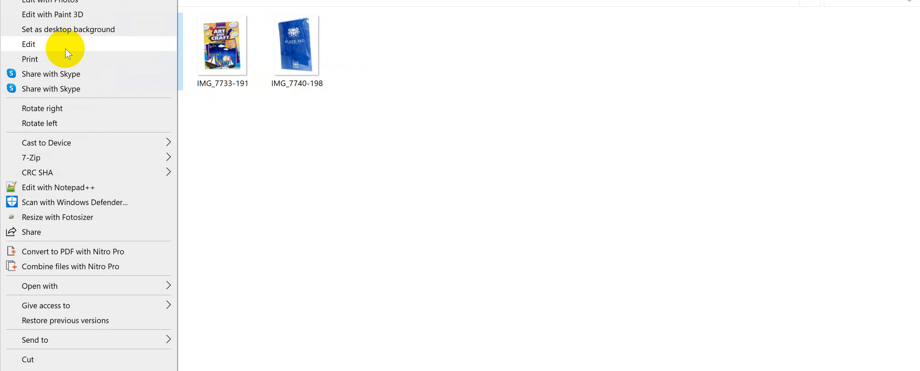
pyautogui.click(85, 285)
pyautogui.click(211, 303)
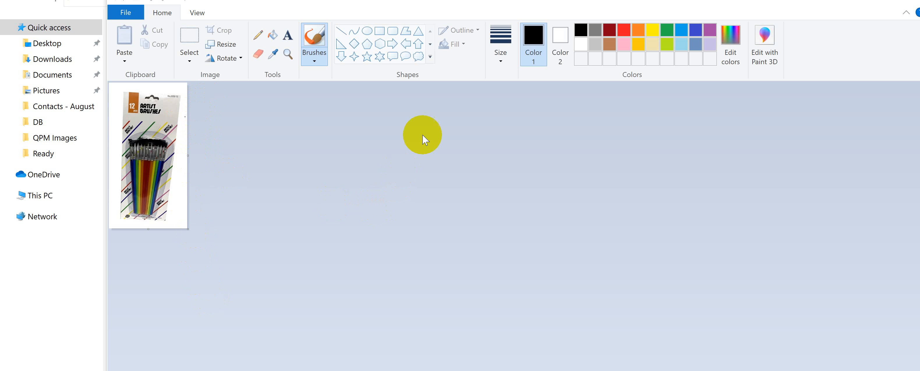
pyautogui.moveTo(604, 0); pyautogui.dragTo(581, 27)
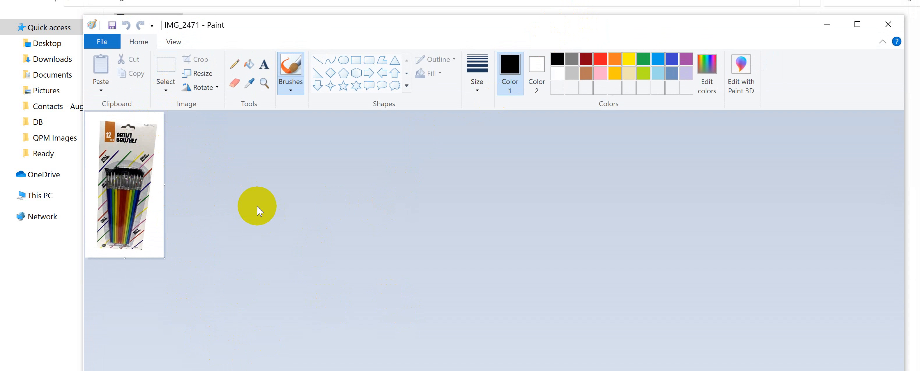
# Step: Select the entire artist brush image and cut it from the canvas
pyautogui.hotkey('ctrl', 'a')
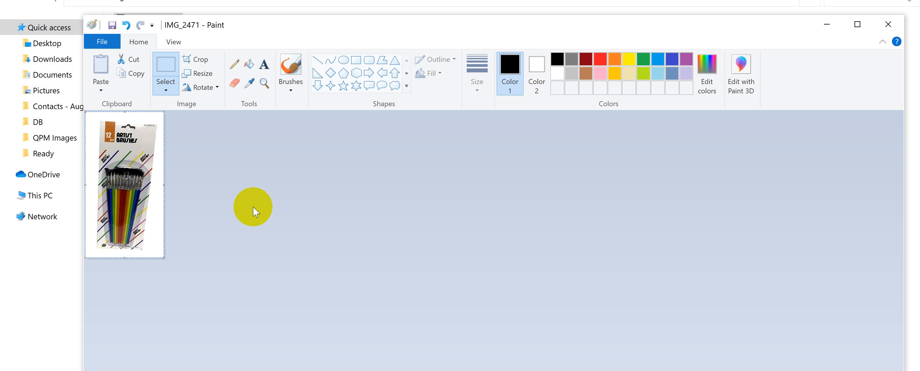
pyautogui.click(130, 64)
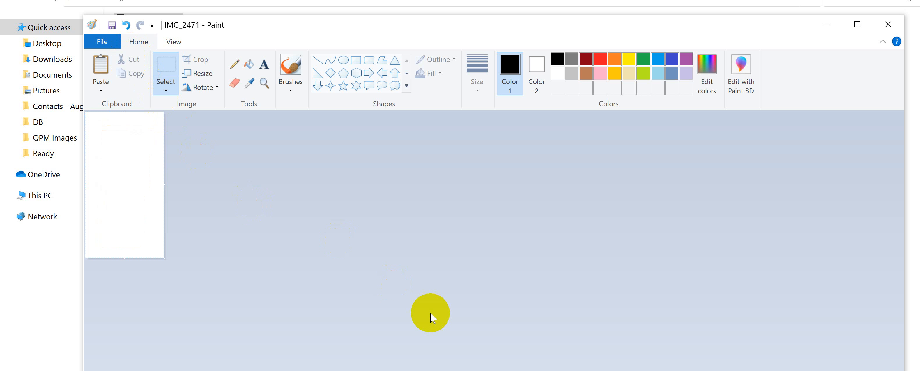
pyautogui.click(243, 164)
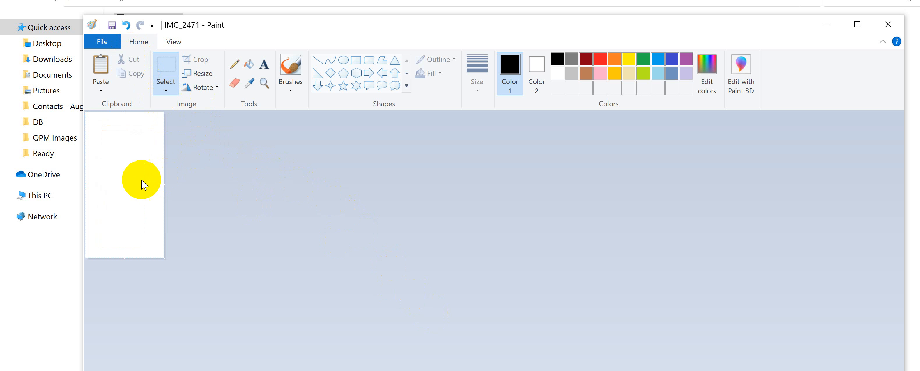
# Step: Resize the blank canvas by pixels to a horizontal size of 500, without maintaining the aspect ratio
pyautogui.click(207, 75)
pyautogui.click(262, 88)
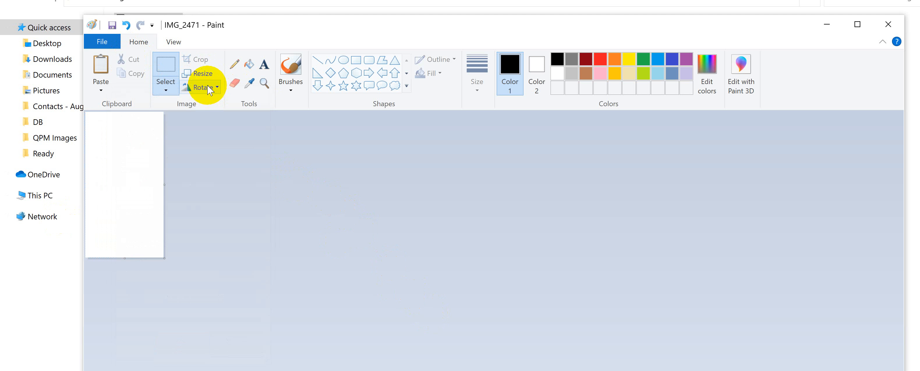
pyautogui.click(208, 76)
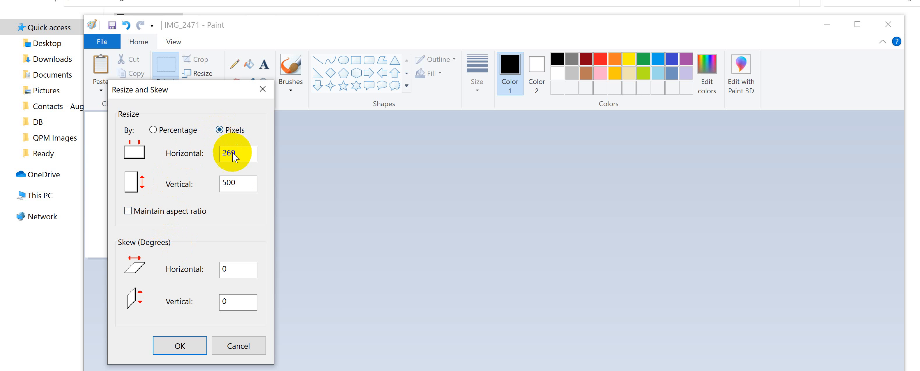
pyautogui.moveTo(246, 153); pyautogui.dragTo(184, 153)
pyautogui.write('500')
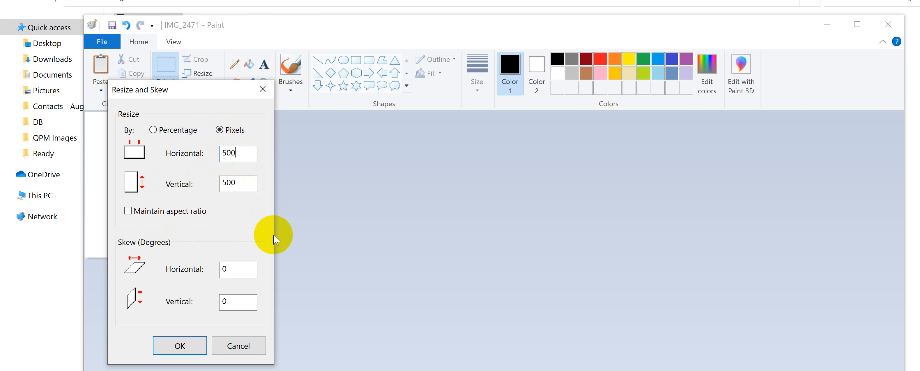
pyautogui.click(187, 345)
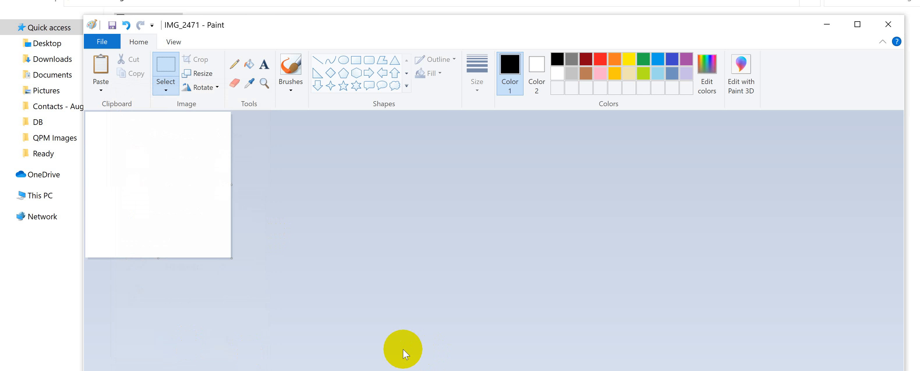
# Step: Paste the artist brush picture back and move it to the horizontal centre of the square canvas
pyautogui.hotkey('ctrl', 'v')
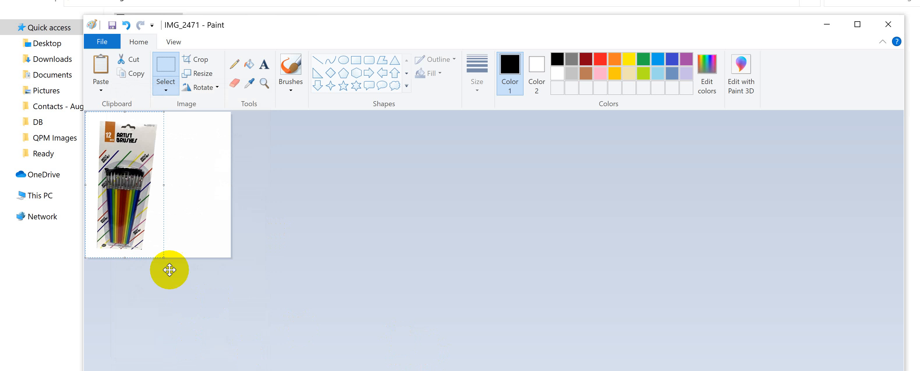
pyautogui.moveTo(128, 189); pyautogui.dragTo(161, 189)
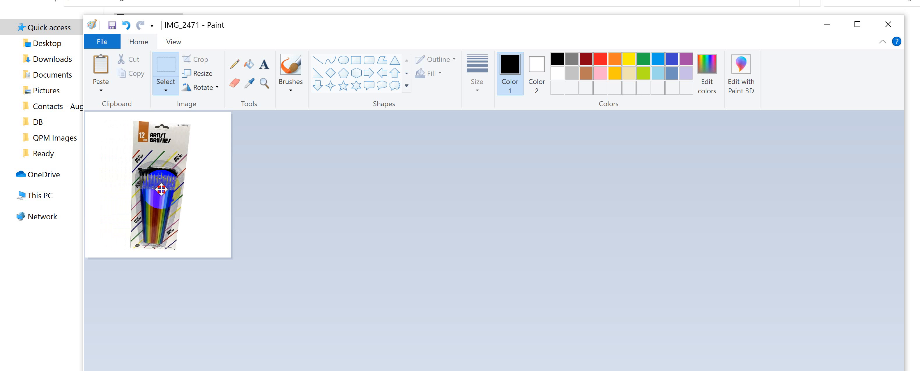
# Step: Save and close the finished artist brush image and open the art and craft book image IMG_7733-191 in Paint
pyautogui.click(372, 300)
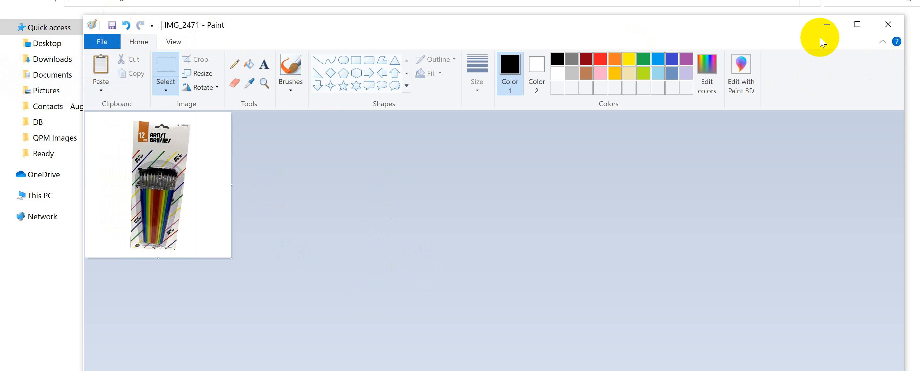
pyautogui.click(897, 25)
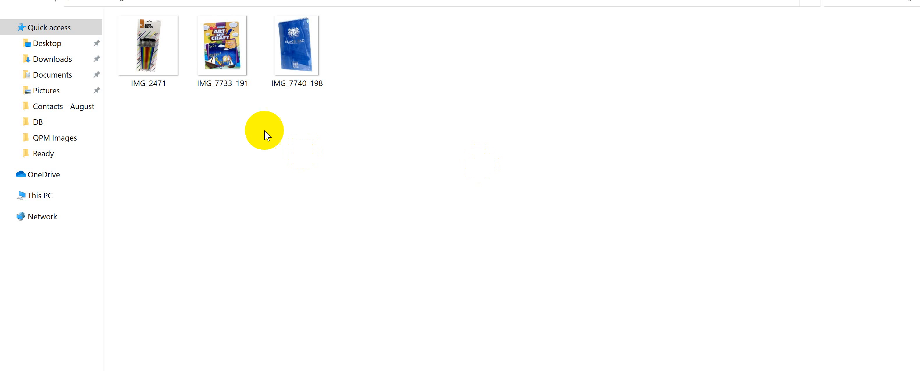
pyautogui.click(221, 57)
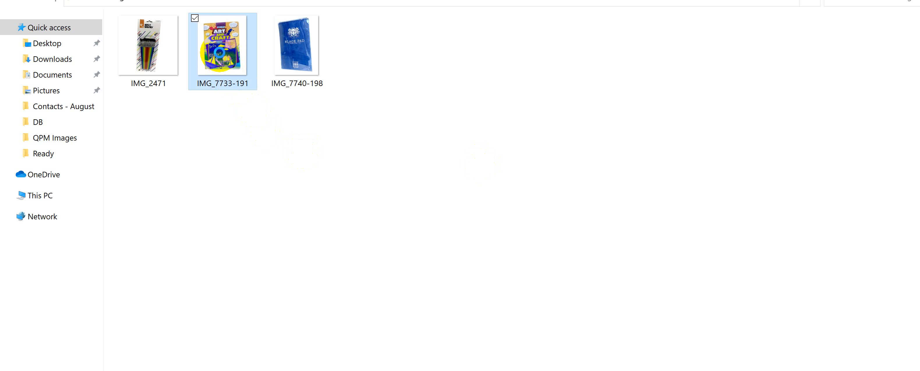
pyautogui.rightClick(221, 57)
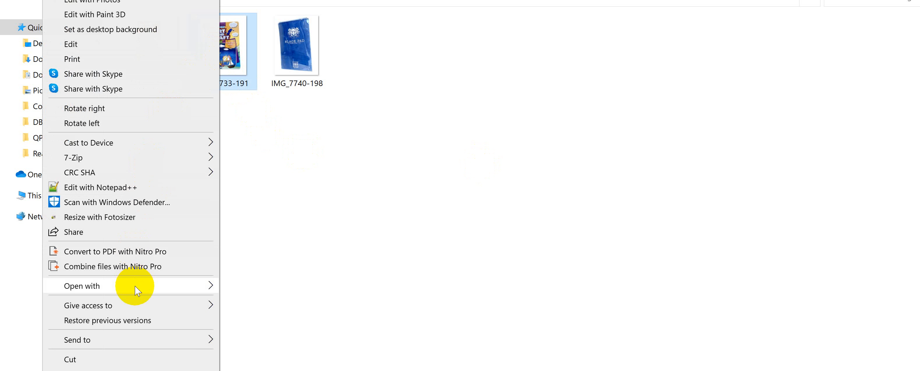
pyautogui.moveTo(137, 289)
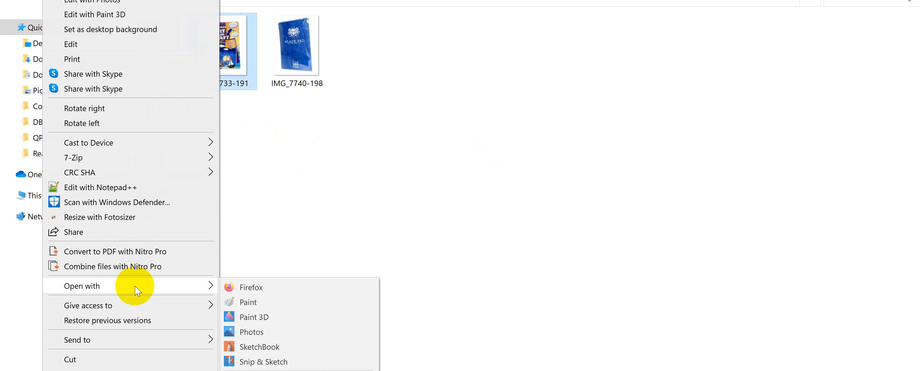
pyautogui.click(249, 301)
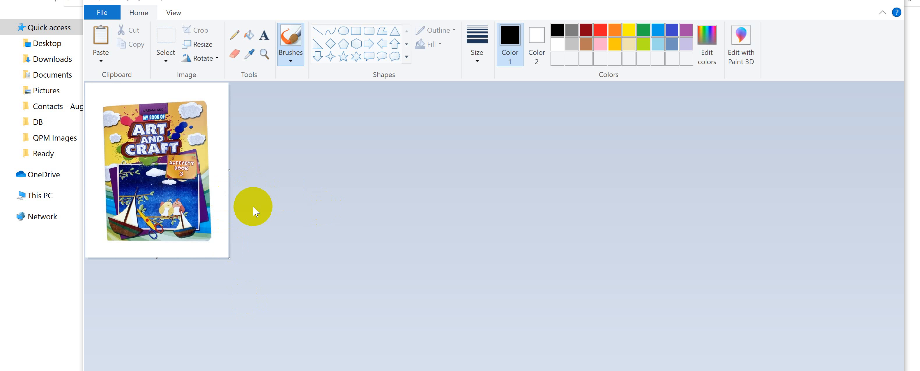
# Step: Cut the entire art and craft book picture and resize the blank canvas to 600 pixels horizontally without maintaining the aspect ratio
pyautogui.hotkey('ctrl', 'a')
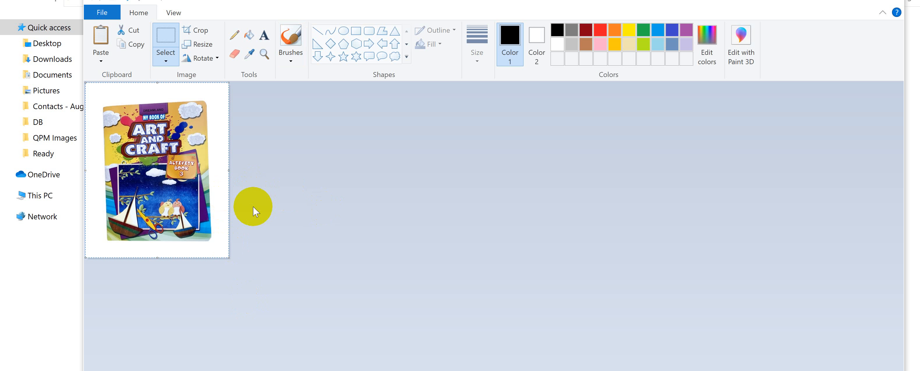
pyautogui.click(135, 36)
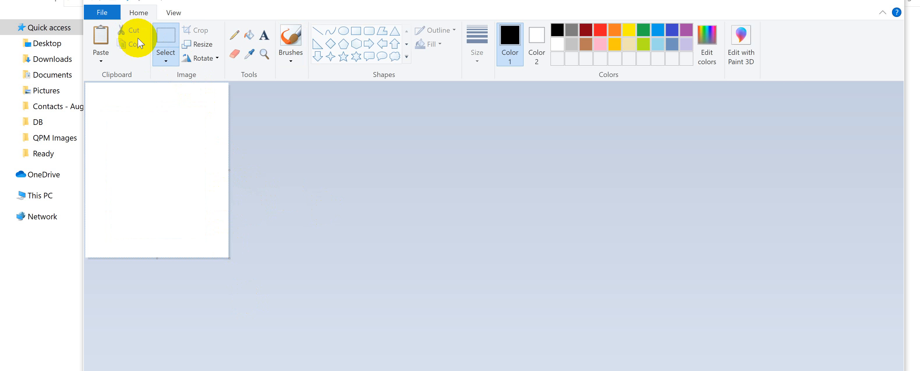
pyautogui.click(200, 44)
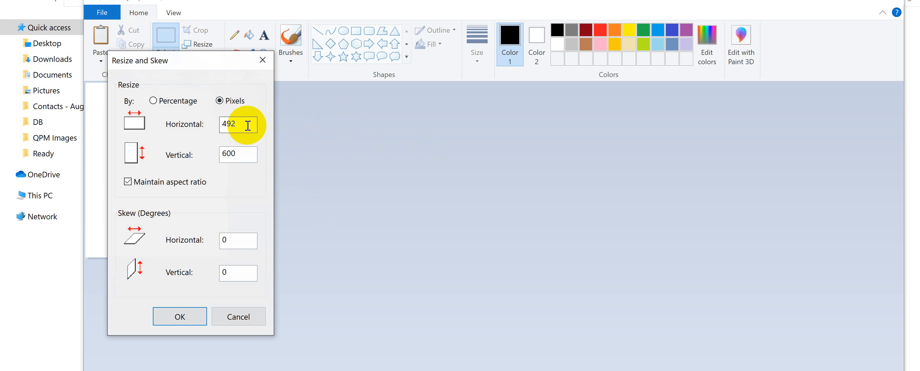
pyautogui.click(129, 181)
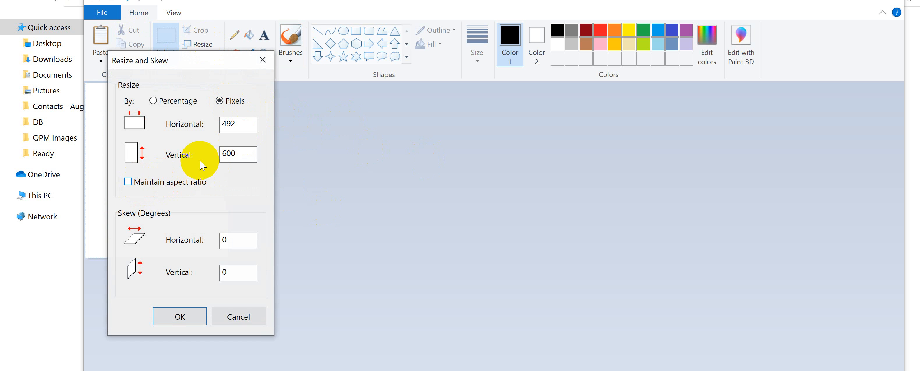
pyautogui.click(249, 124)
pyautogui.moveTo(249, 124); pyautogui.dragTo(192, 124)
pyautogui.write('600')
pyautogui.click(172, 317)
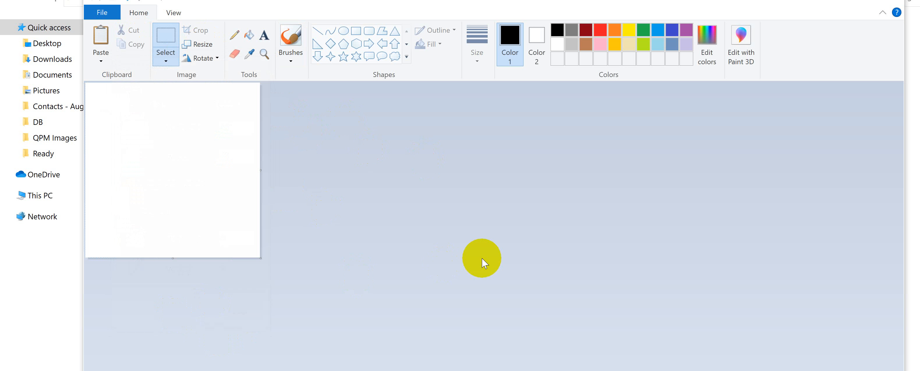
# Step: Paste the art and craft book picture back and move it to the horizontal centre of the square canvas
pyautogui.hotkey('ctrl', 'v')
pyautogui.moveTo(152, 181); pyautogui.dragTo(170, 181)
pyautogui.click(472, 185)
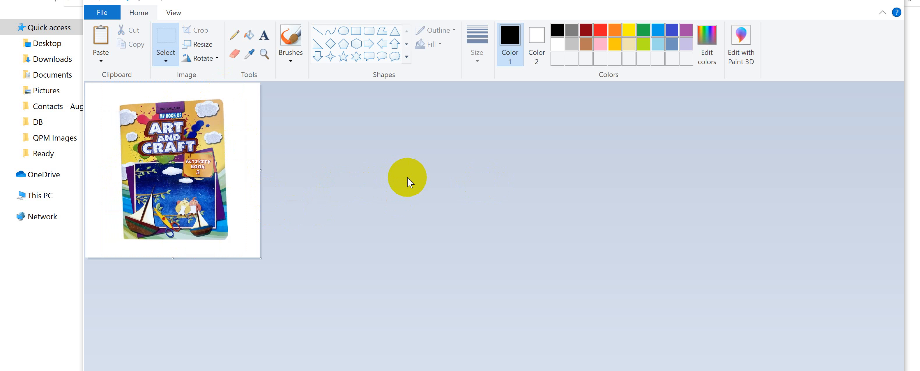
# Step: Resize the whole art and craft book image to 500 by 500 pixels with the aspect ratio maintained
pyautogui.click(208, 46)
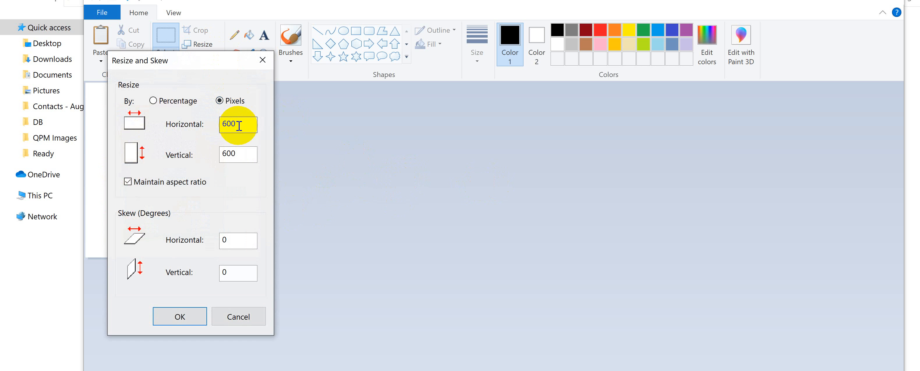
pyautogui.moveTo(244, 126); pyautogui.dragTo(212, 123)
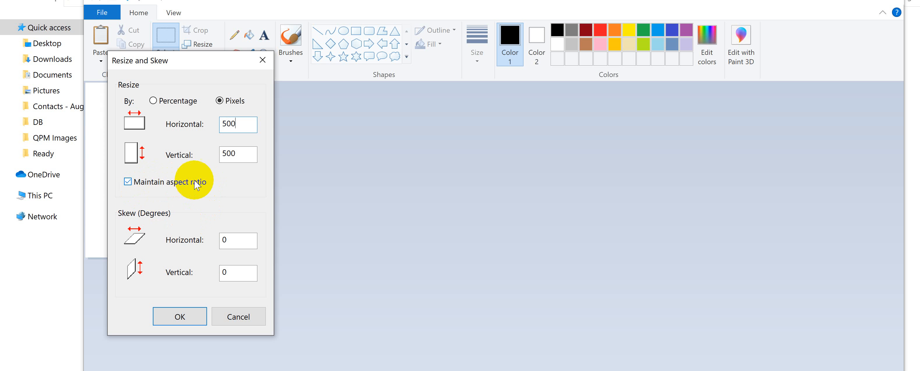
pyautogui.doubleClick(241, 126)
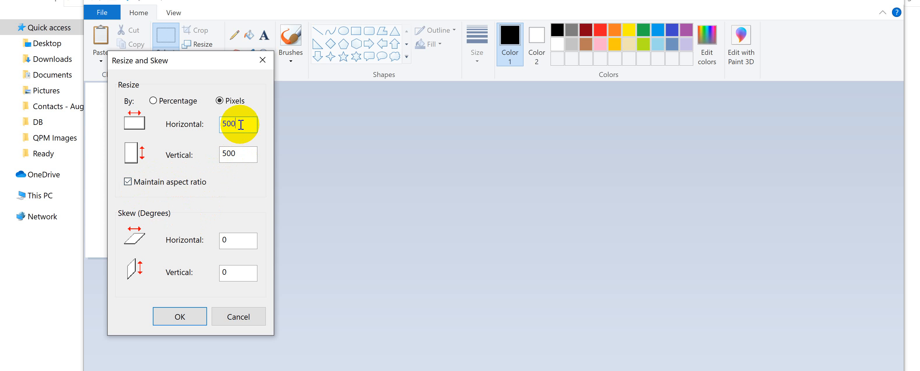
pyautogui.click(254, 129)
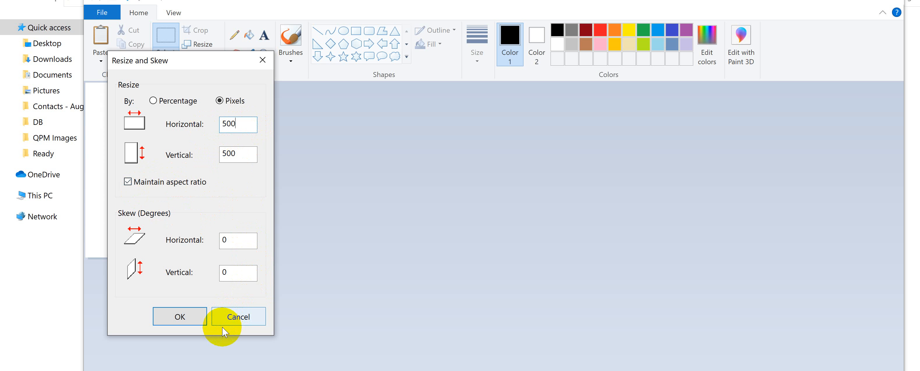
pyautogui.click(188, 320)
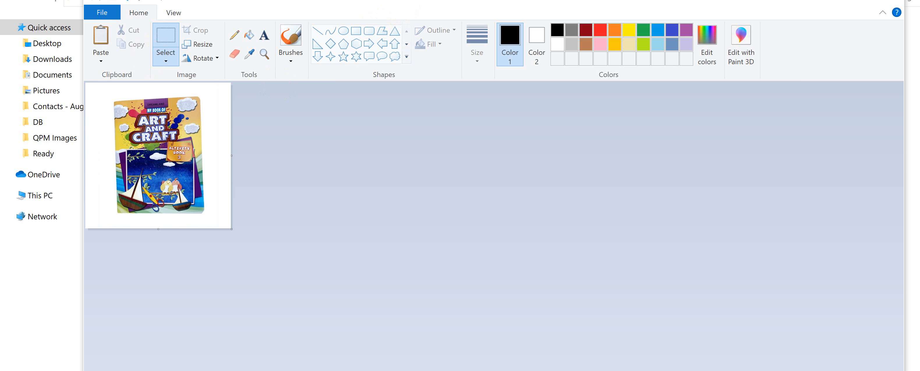
# Step: Move the Paint window so its title bar is visible, save the art and craft book image and close it
pyautogui.moveTo(406, 0); pyautogui.dragTo(406, 29)
pyautogui.click(112, 32)
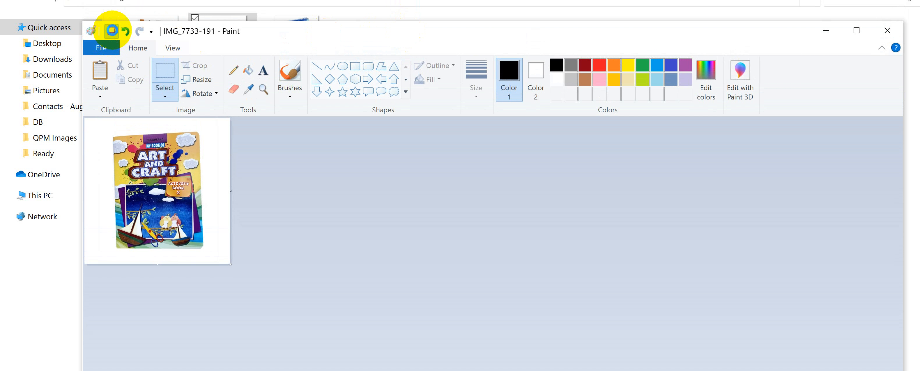
pyautogui.click(888, 29)
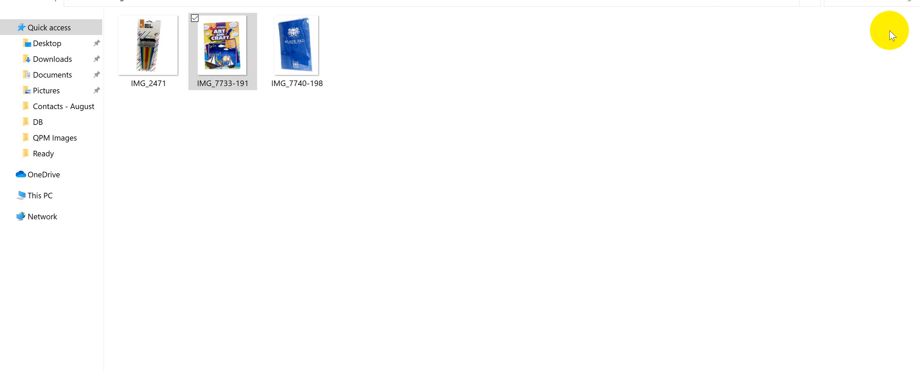
# Step: Open the black pad image IMG_7740-198 from the folder in Paint
pyautogui.click(306, 50)
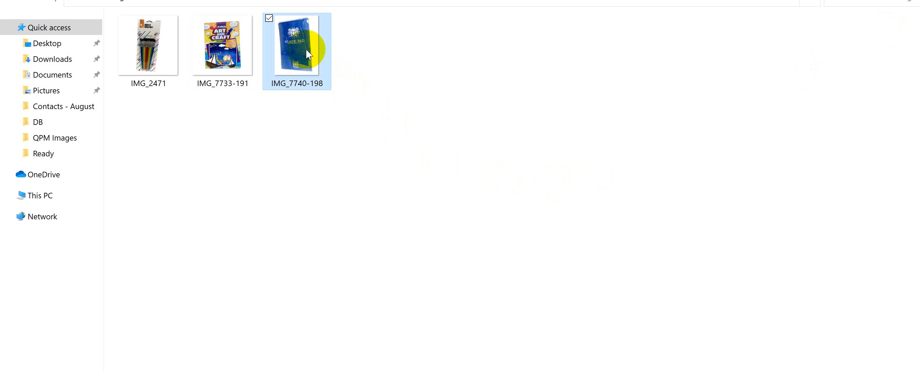
pyautogui.rightClick(307, 50)
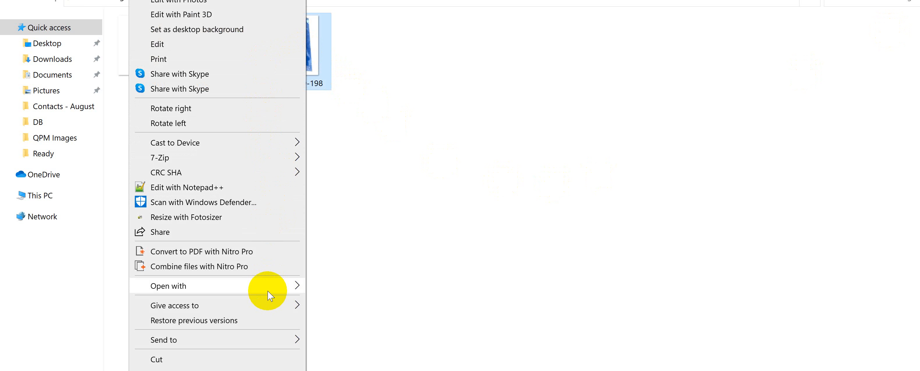
pyautogui.moveTo(270, 295)
pyautogui.click(357, 303)
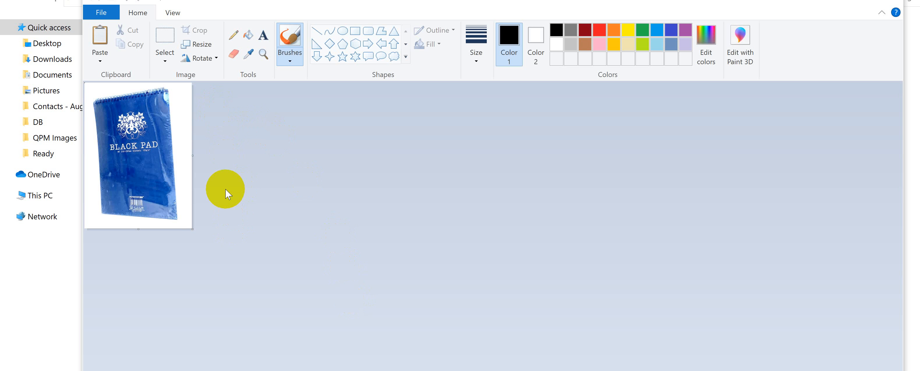
# Step: Select the entire black pad image and cut it from the canvas
pyautogui.click(168, 63)
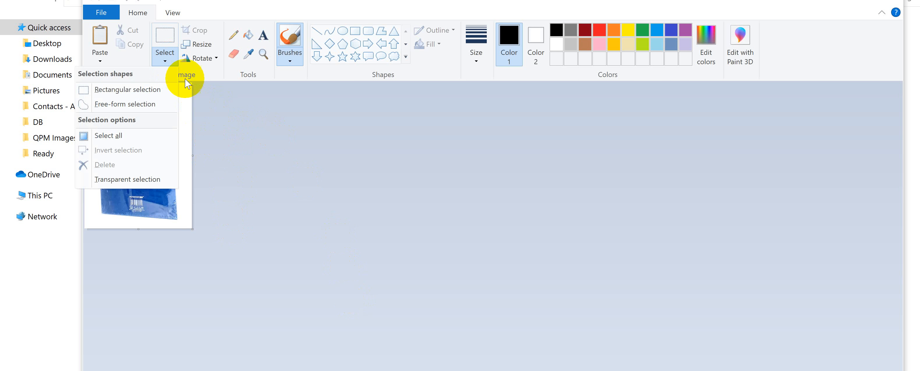
pyautogui.click(118, 136)
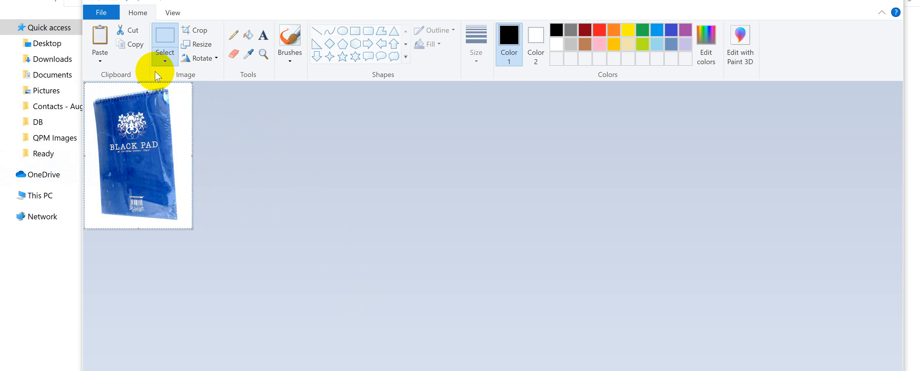
pyautogui.click(133, 32)
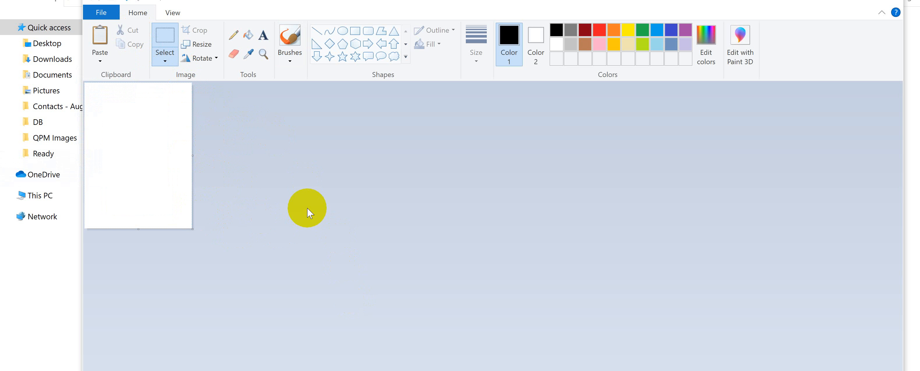
# Step: Resize the blank canvas to a horizontal size of 500 pixels without maintaining the aspect ratio
pyautogui.click(202, 44)
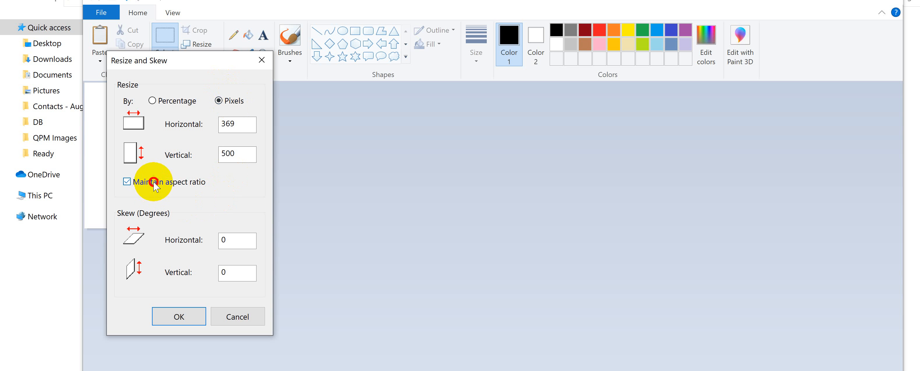
pyautogui.moveTo(246, 125); pyautogui.dragTo(200, 121)
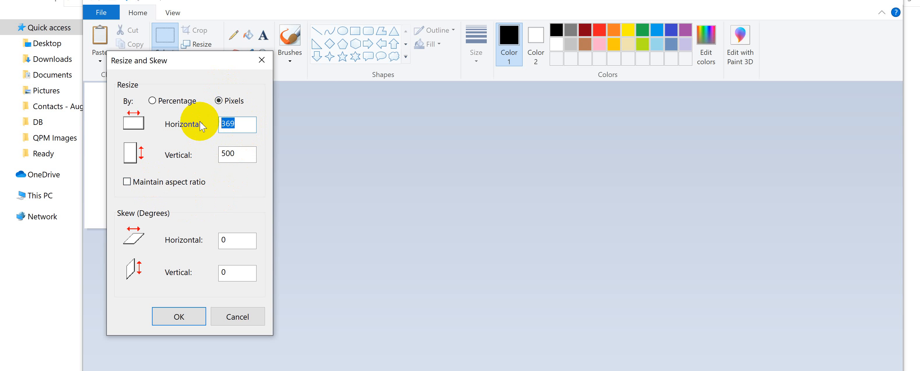
pyautogui.click(178, 316)
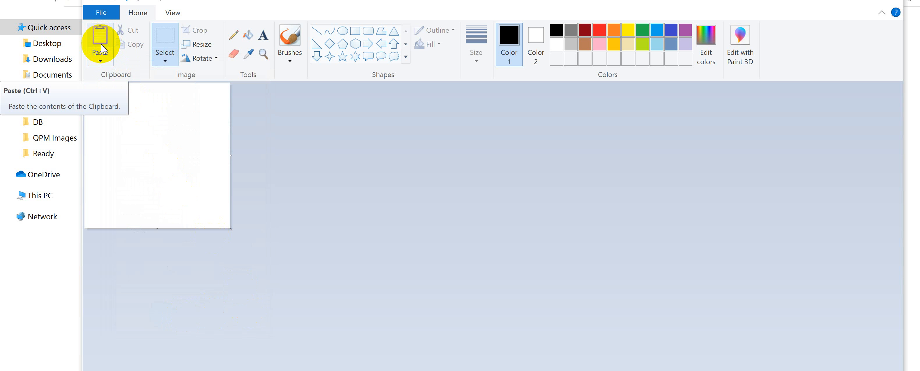
# Step: Paste the black pad picture back, move it to the horizontal centre of the square canvas and deselect it
pyautogui.click(102, 55)
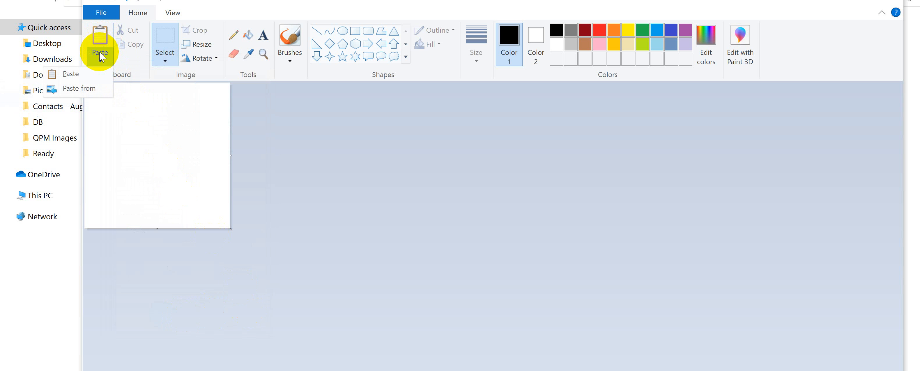
pyautogui.click(80, 75)
pyautogui.moveTo(151, 166); pyautogui.dragTo(167, 165)
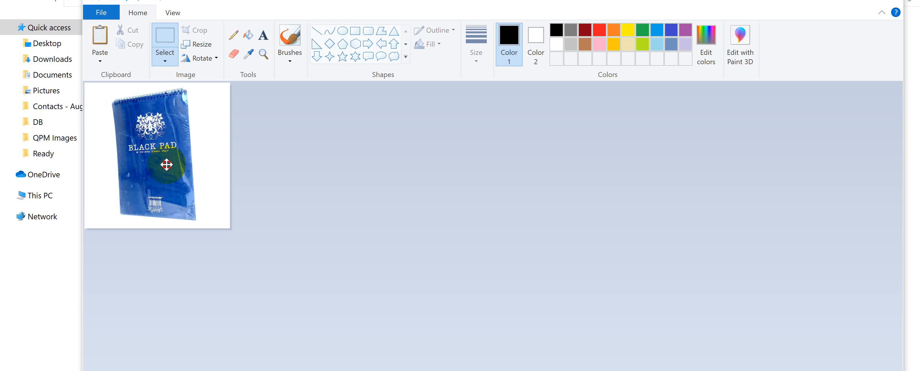
pyautogui.click(522, 182)
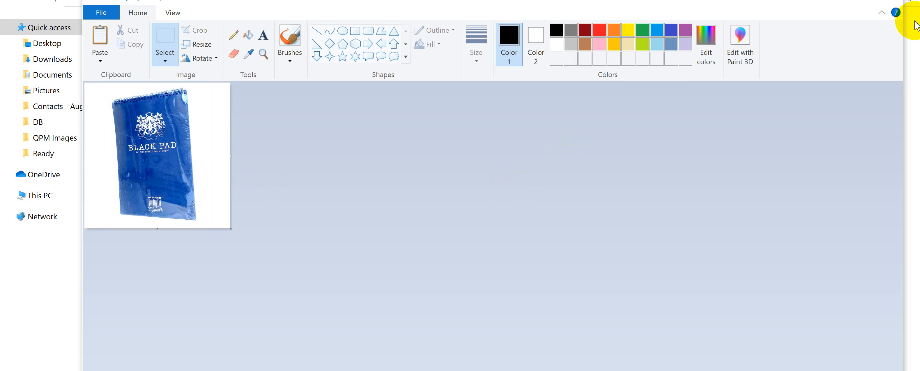
# Step: Move the Paint window so its title bar is visible, save the black pad image and close it
pyautogui.moveTo(307, 1); pyautogui.dragTo(308, 27)
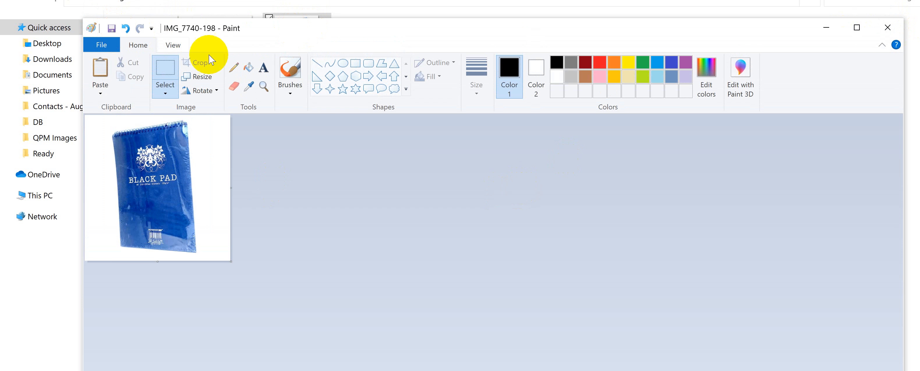
pyautogui.click(888, 27)
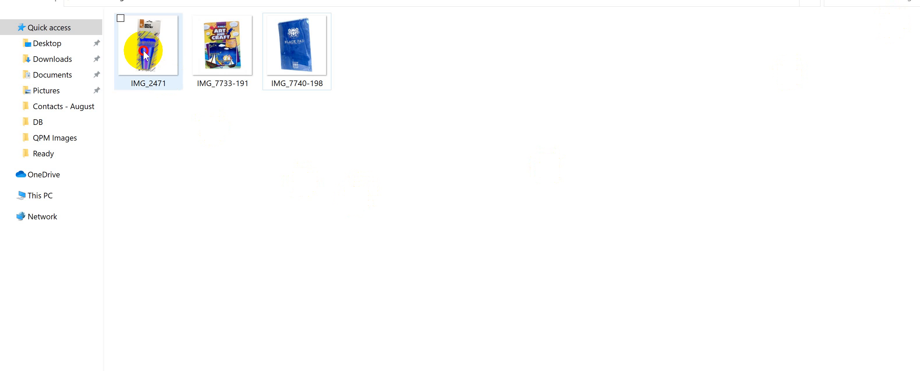
pyautogui.click(304, 66)
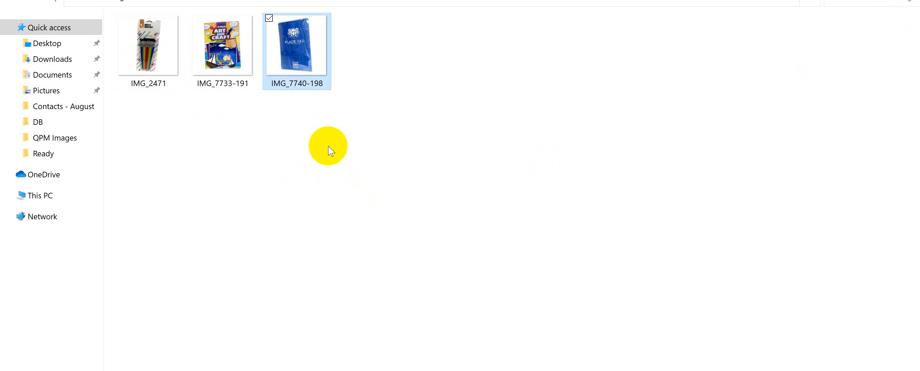
pyautogui.click(168, 81)
pyautogui.click(206, 60)
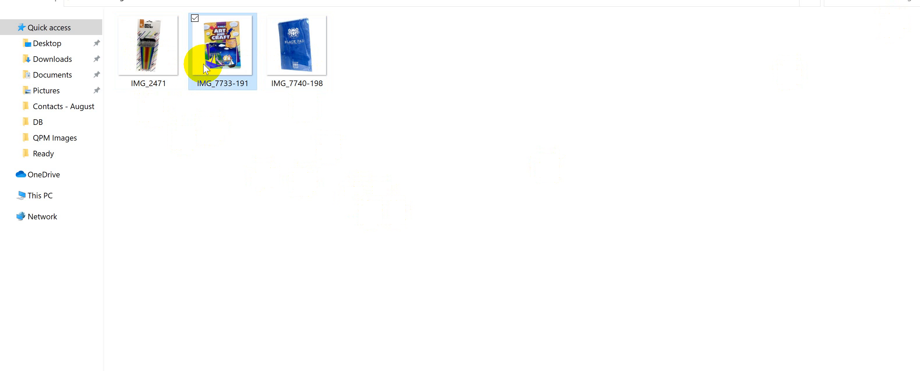
# Step: Open the artist brushes image IMG_2471 in the photo viewer, browse through all three product images up to the black pad, and close the viewer
pyautogui.click(288, 77)
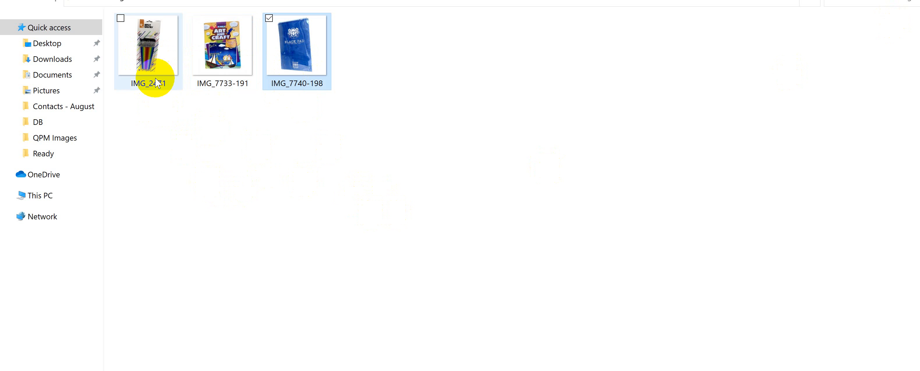
pyautogui.click(156, 65)
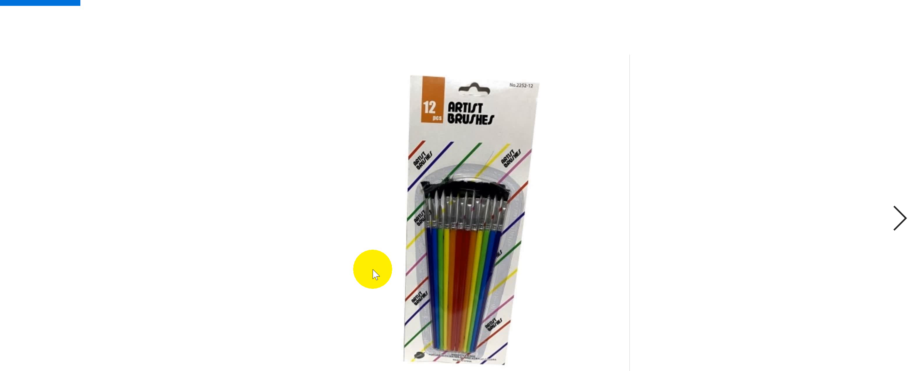
pyautogui.click(905, 222)
pyautogui.click(905, 222)
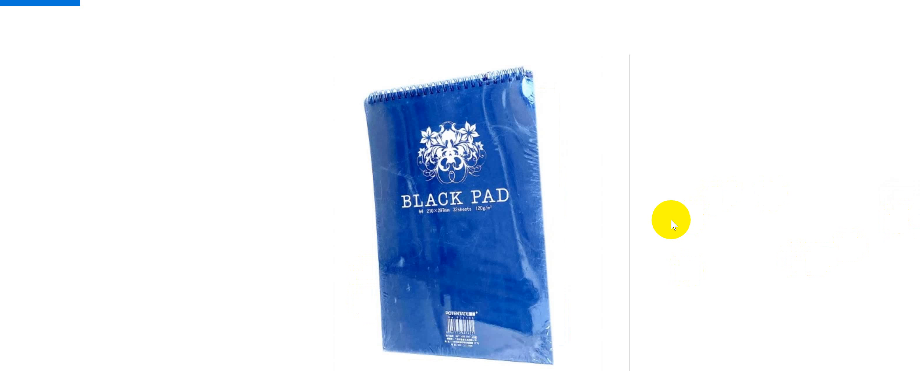
pyautogui.click(910, 0)
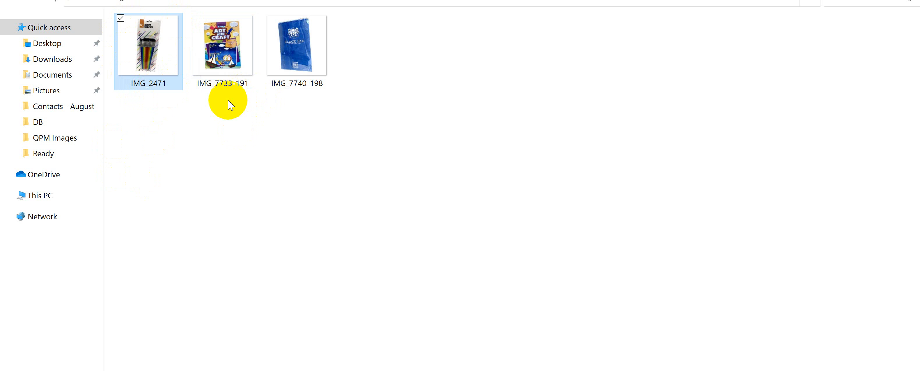
pyautogui.moveTo(163, 73)
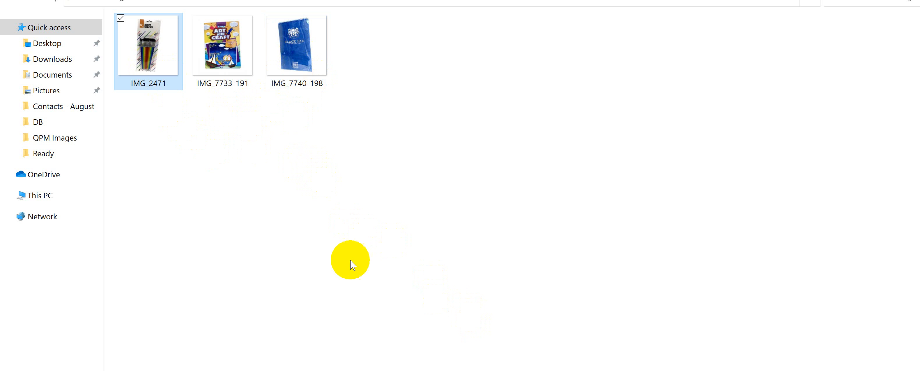
pyautogui.click(222, 50)
pyautogui.click(574, 337)
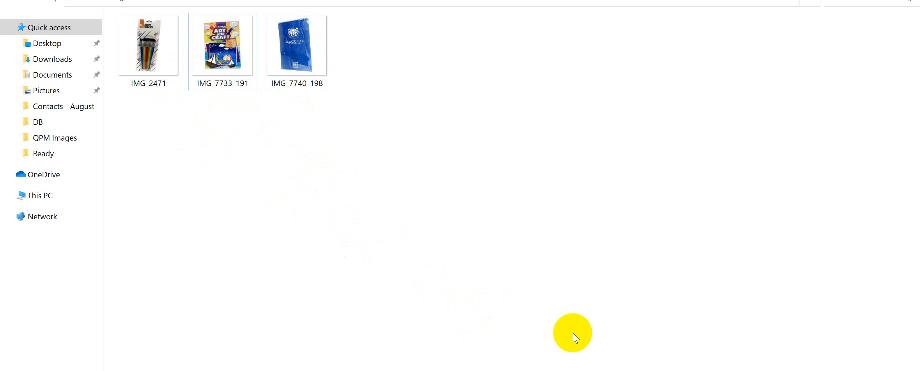